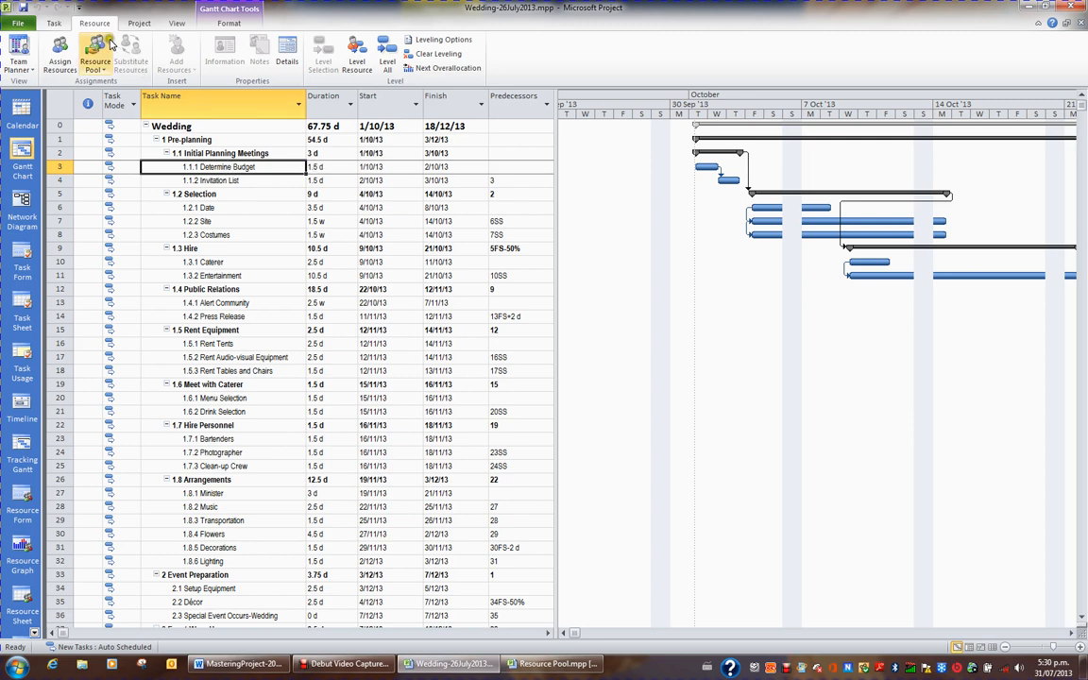
Assign the Bride resource to the Determine Budget task with 1 unit.
click(58, 61)
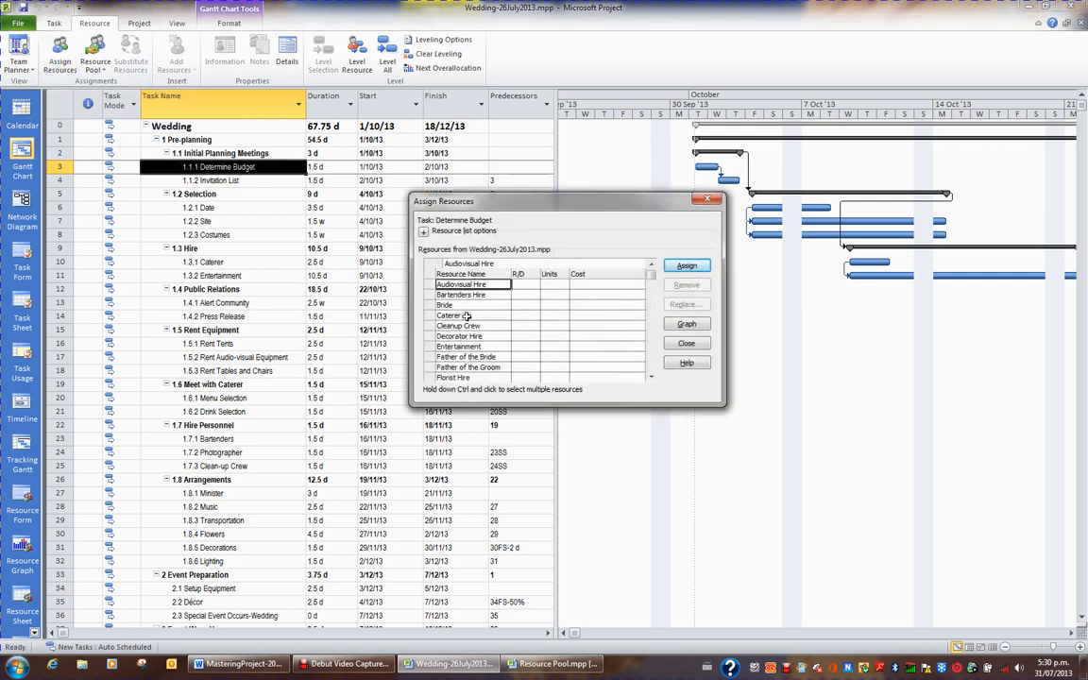
click(557, 305)
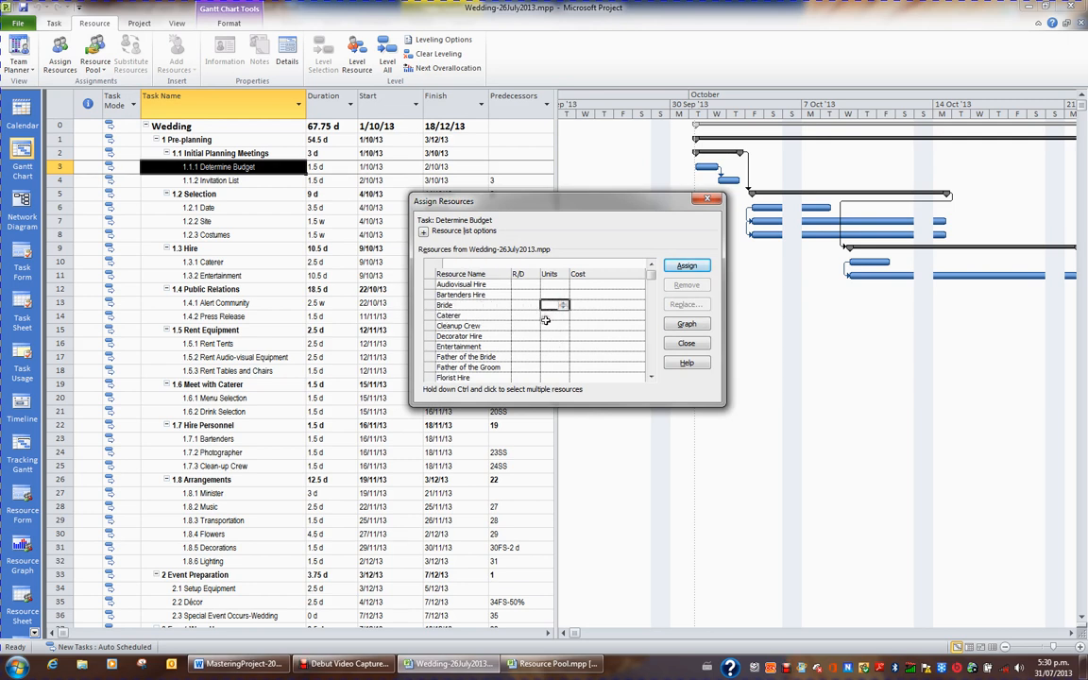
text(1)
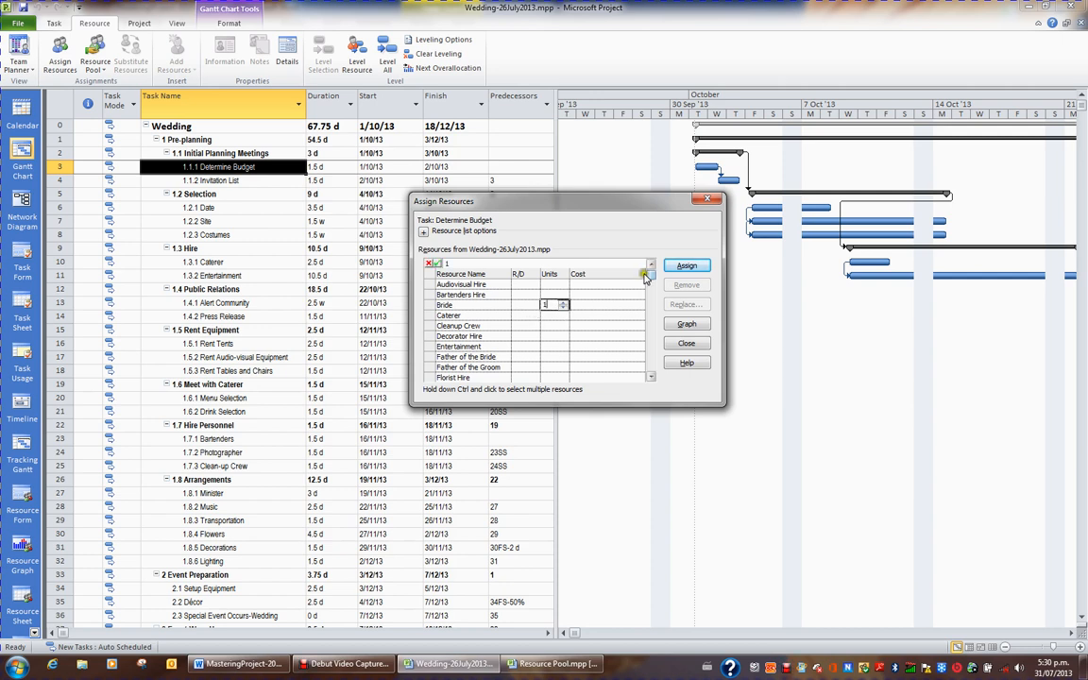
click(686, 267)
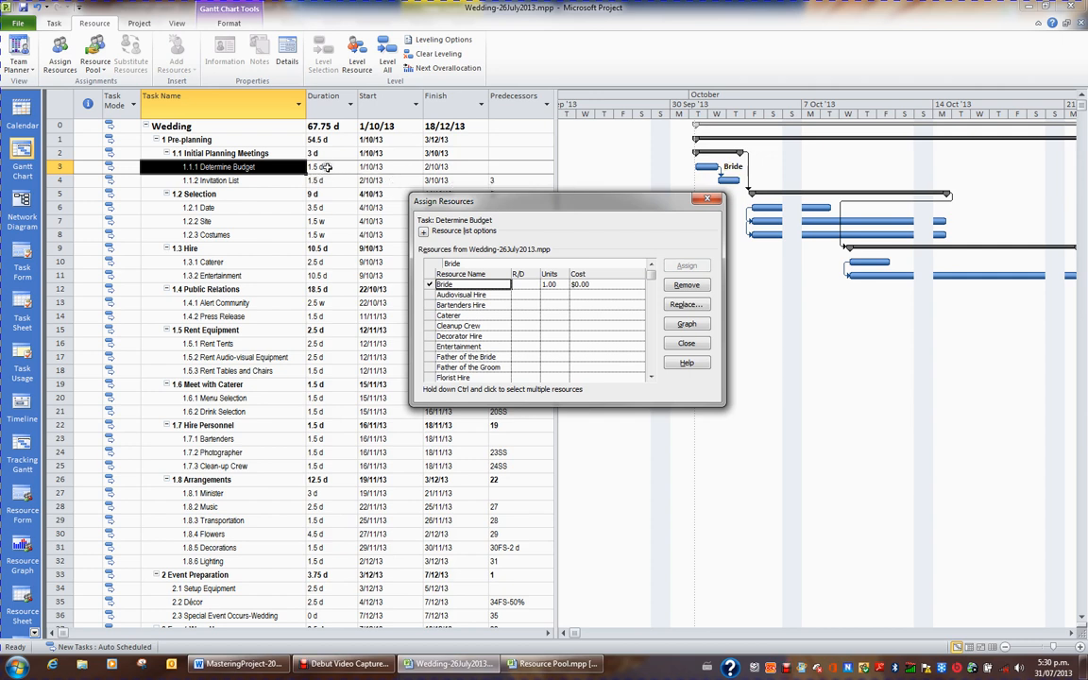
Set the Bride's assignment units on the Determine Budget task to 1h.
click(553, 284)
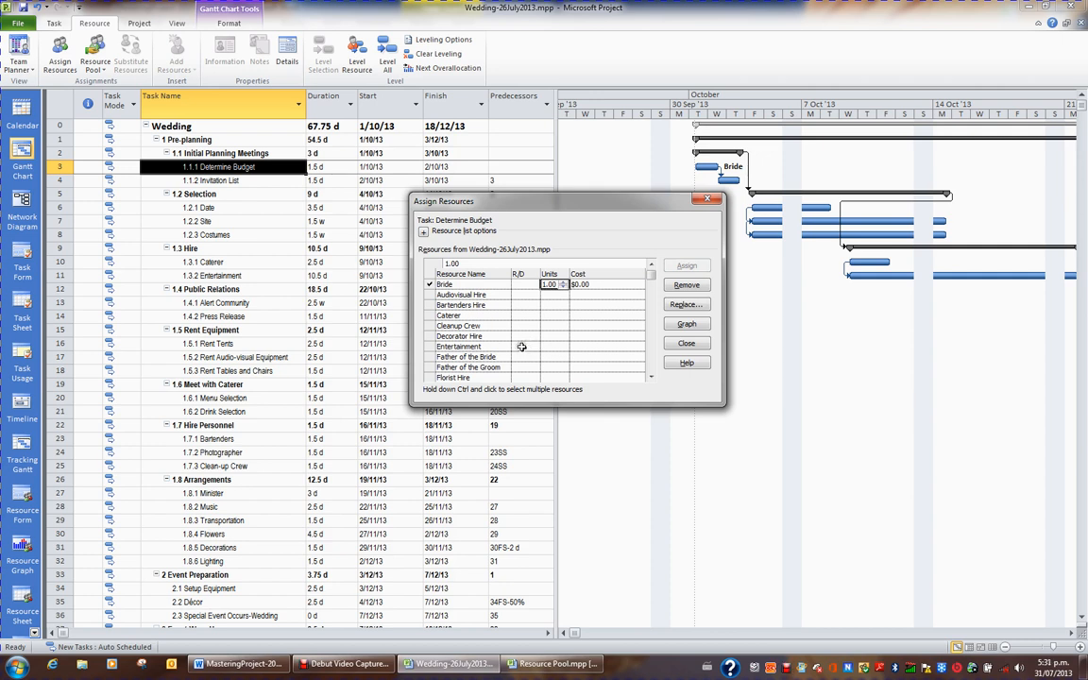
text(1h)
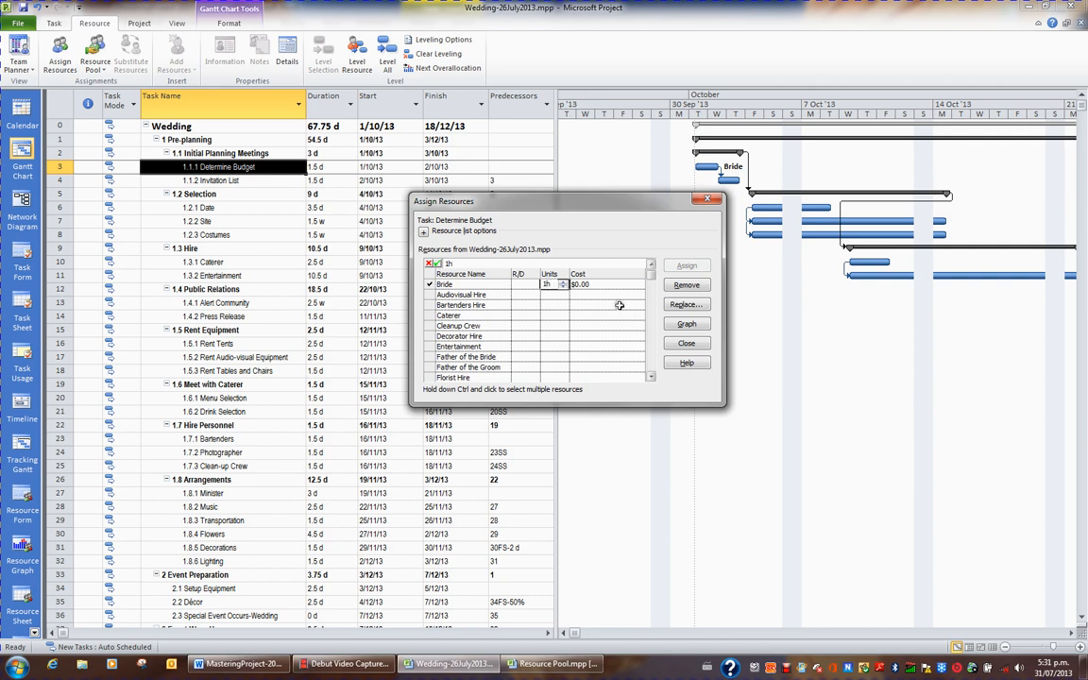
click(552, 295)
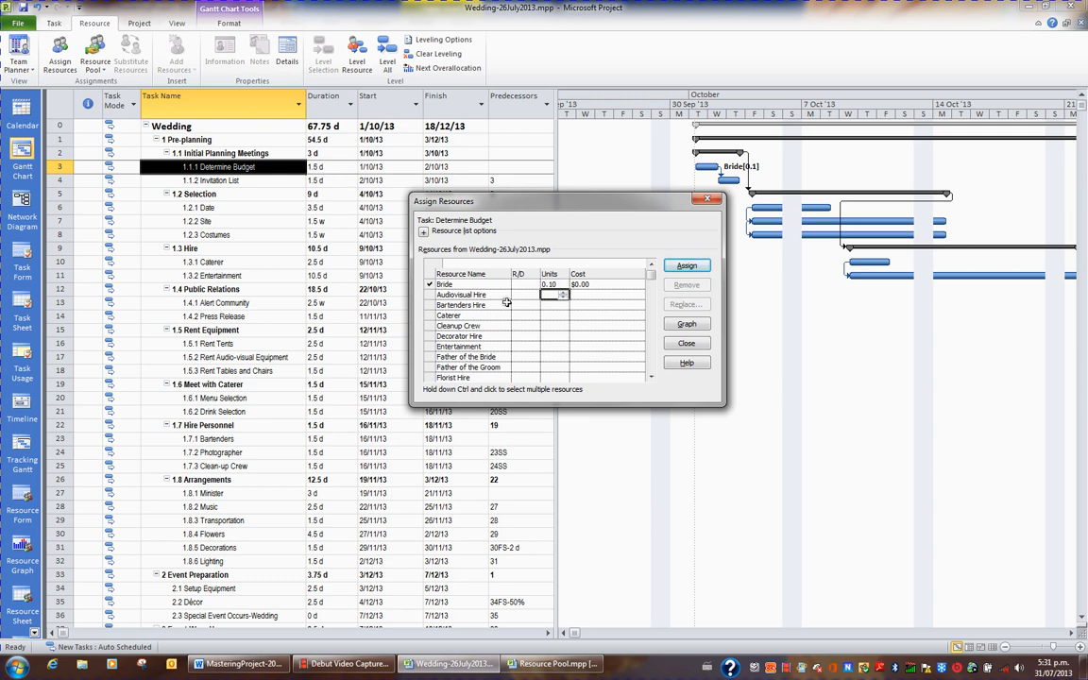
Set the Bride's units on the Determine Budget task to 1.
click(555, 284)
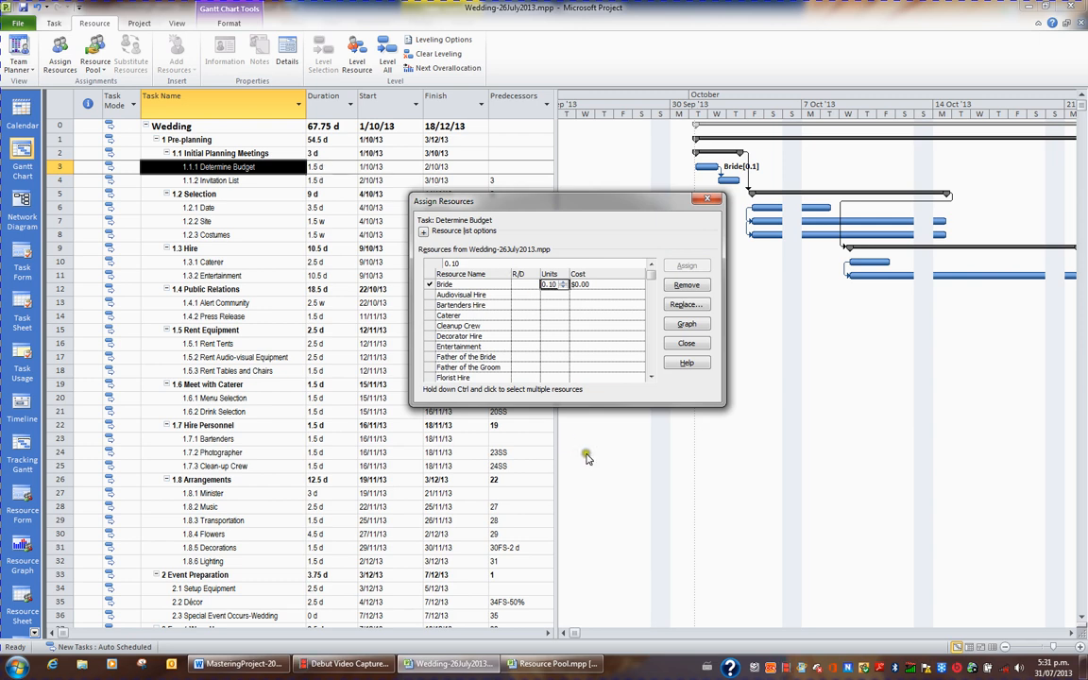
text(1)
key(Return)
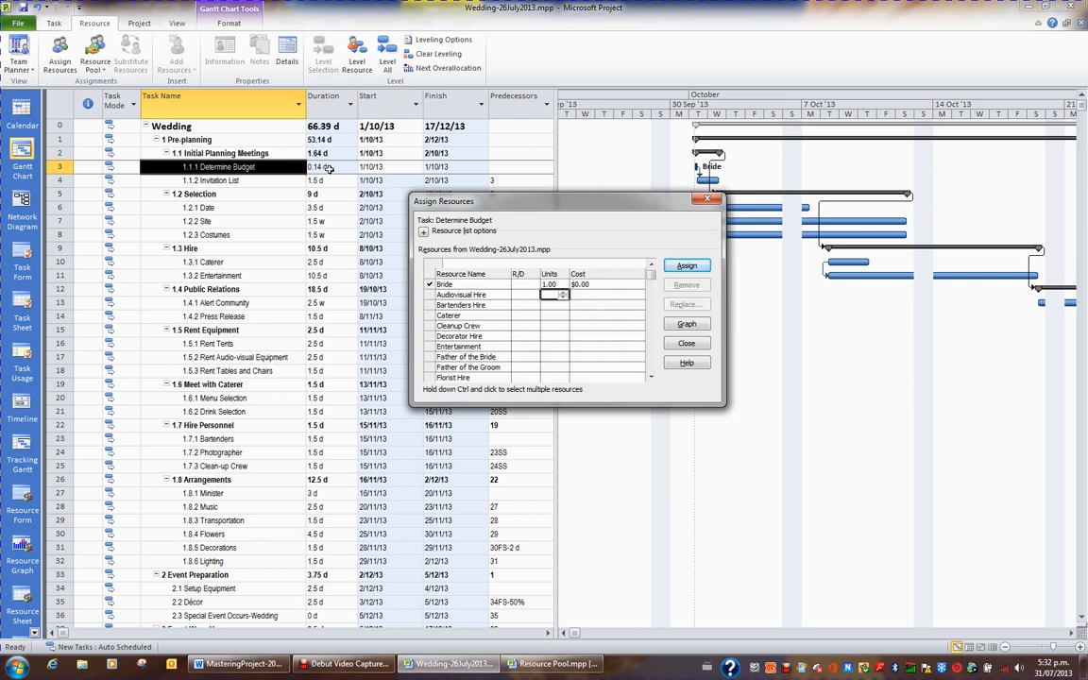
Remove the Bride from the Determine Budget task and close the resource assignment dialog.
click(549, 284)
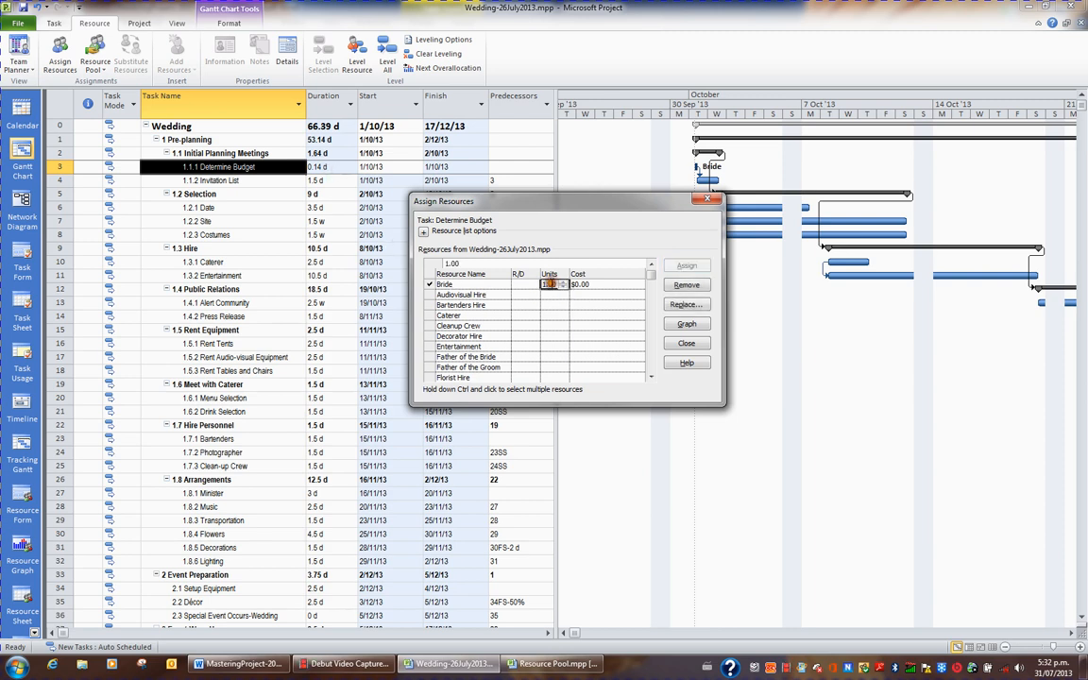
click(686, 285)
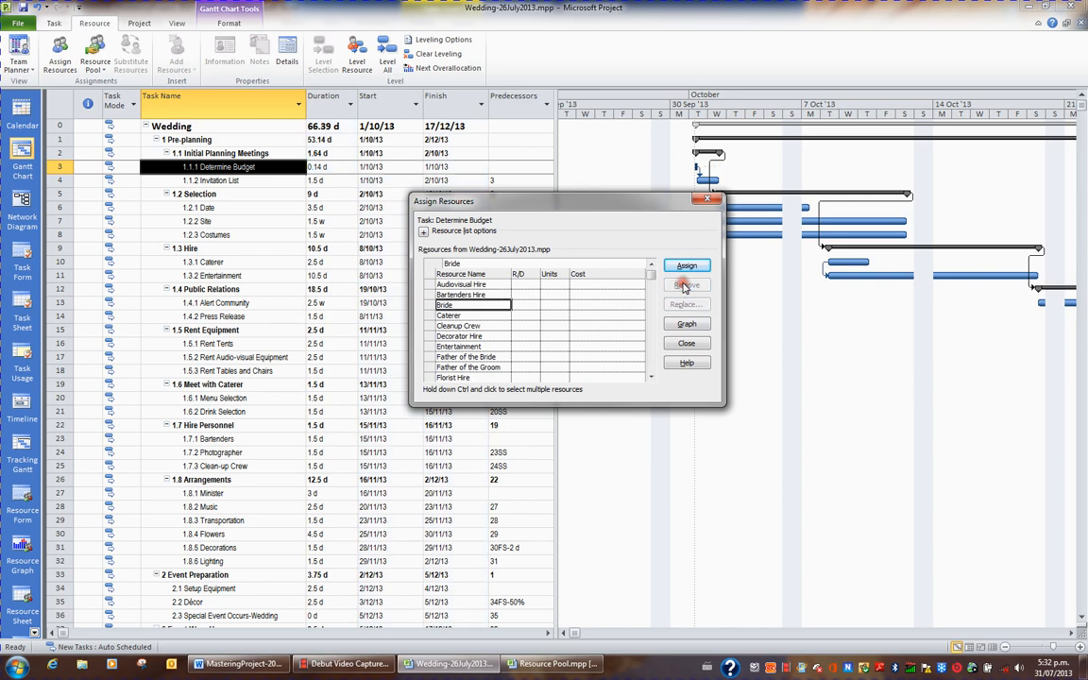
click(686, 343)
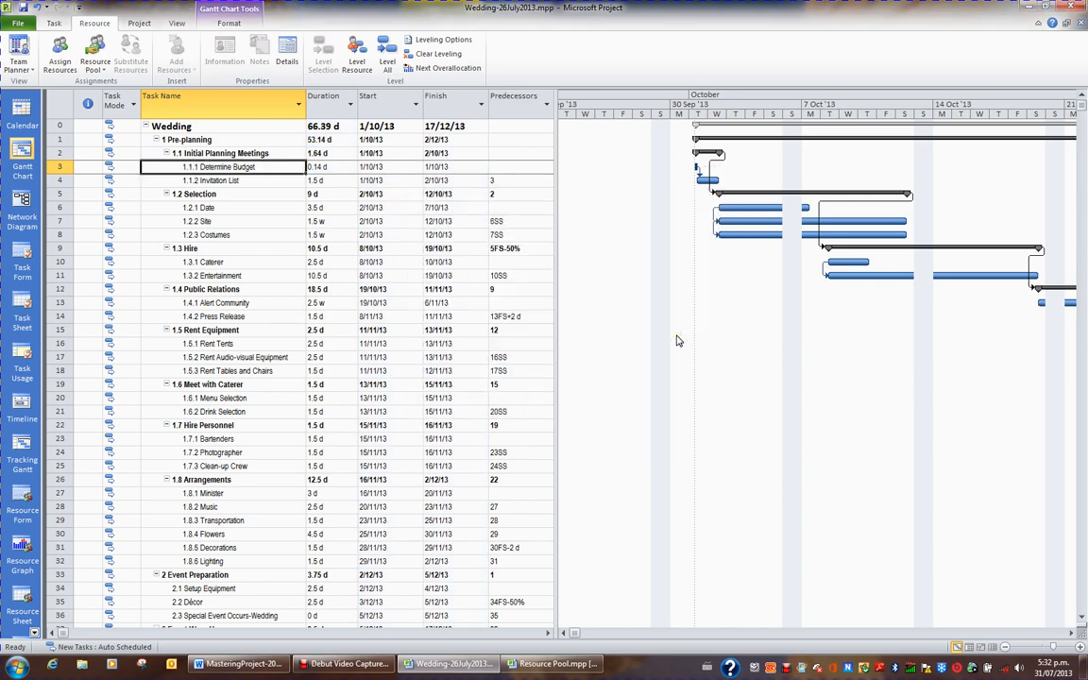
Set the duration of the Determine Budget task to 1.5 days.
click(340, 167)
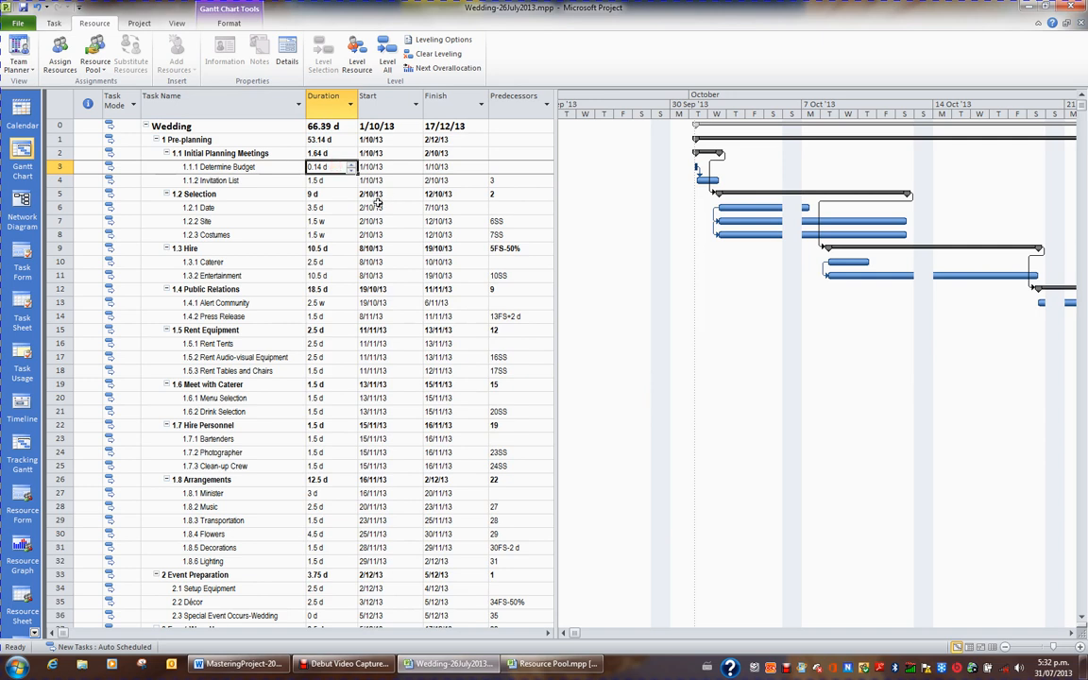
text(1)
key(Return)
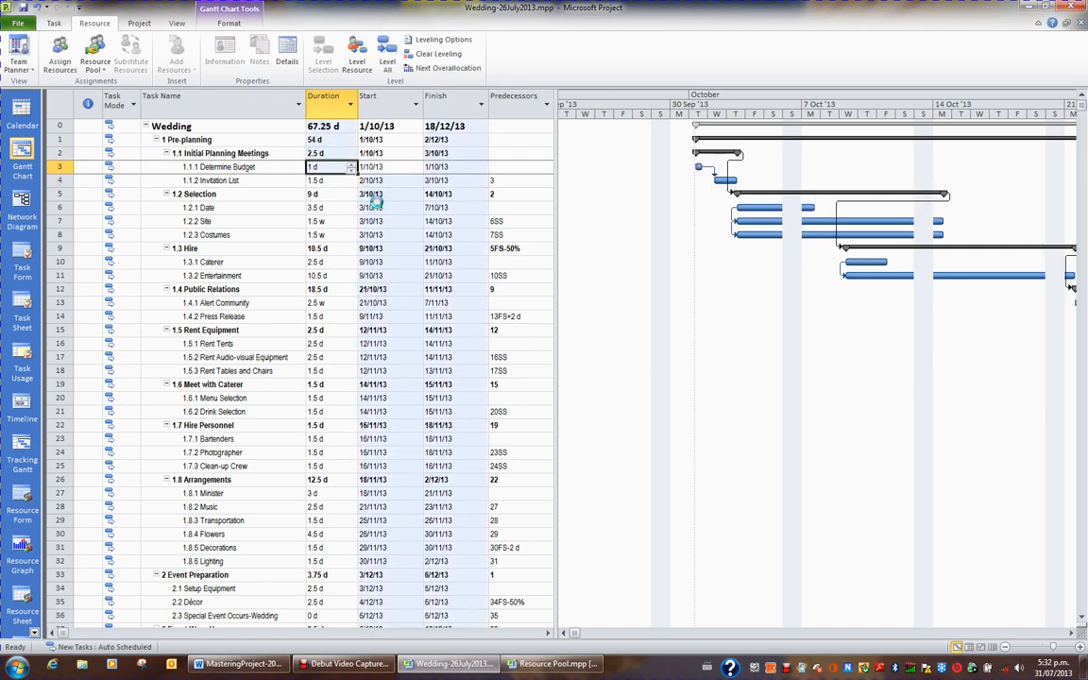
text(1.)
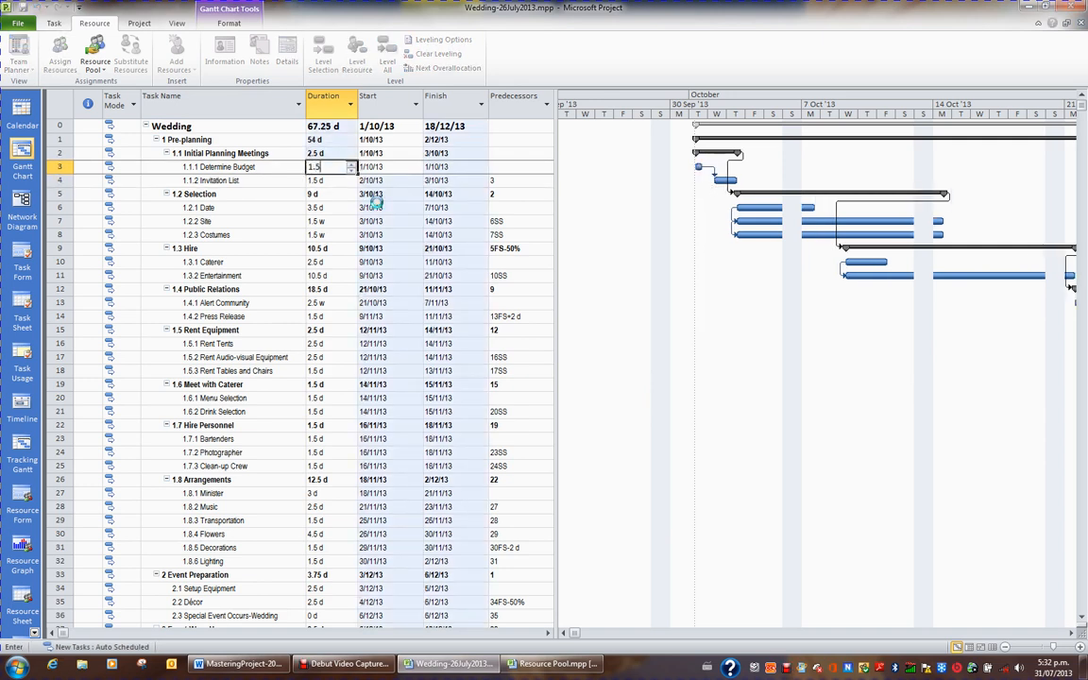
text(5)
key(Return)
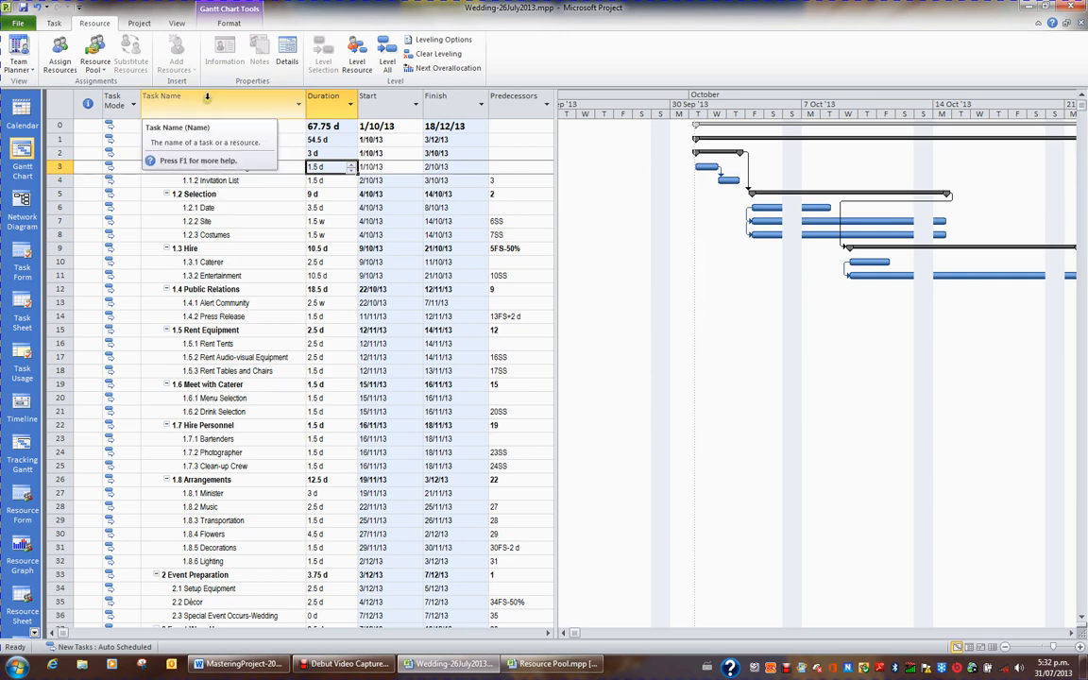
Select all tasks in the project and set their task type to Fixed Duration.
click(209, 97)
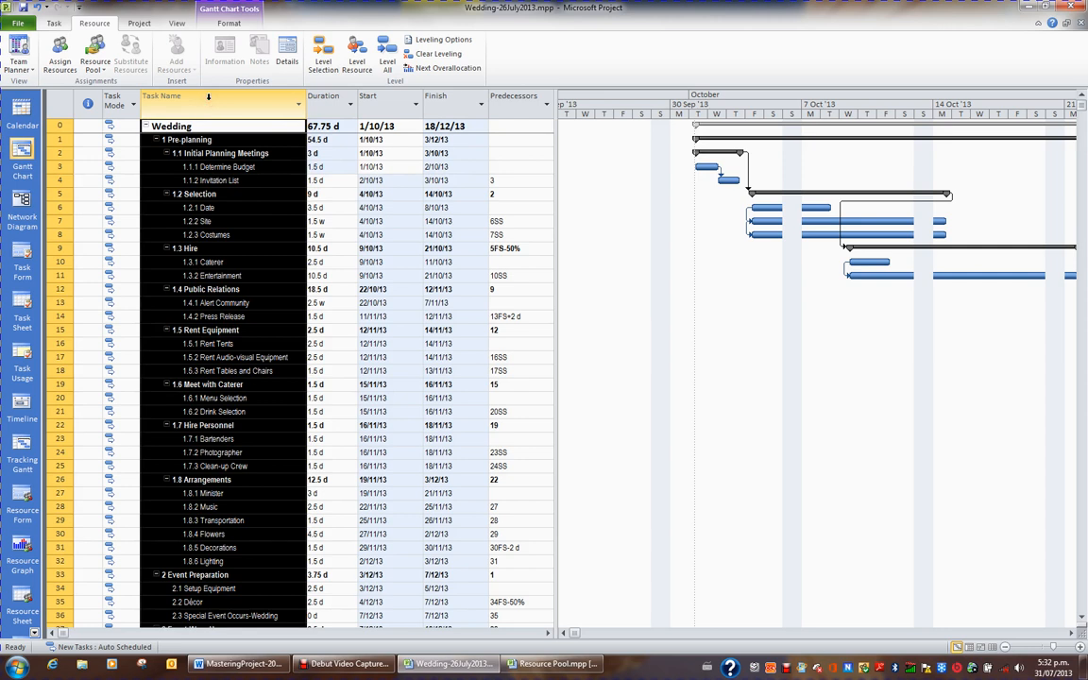
click(54, 24)
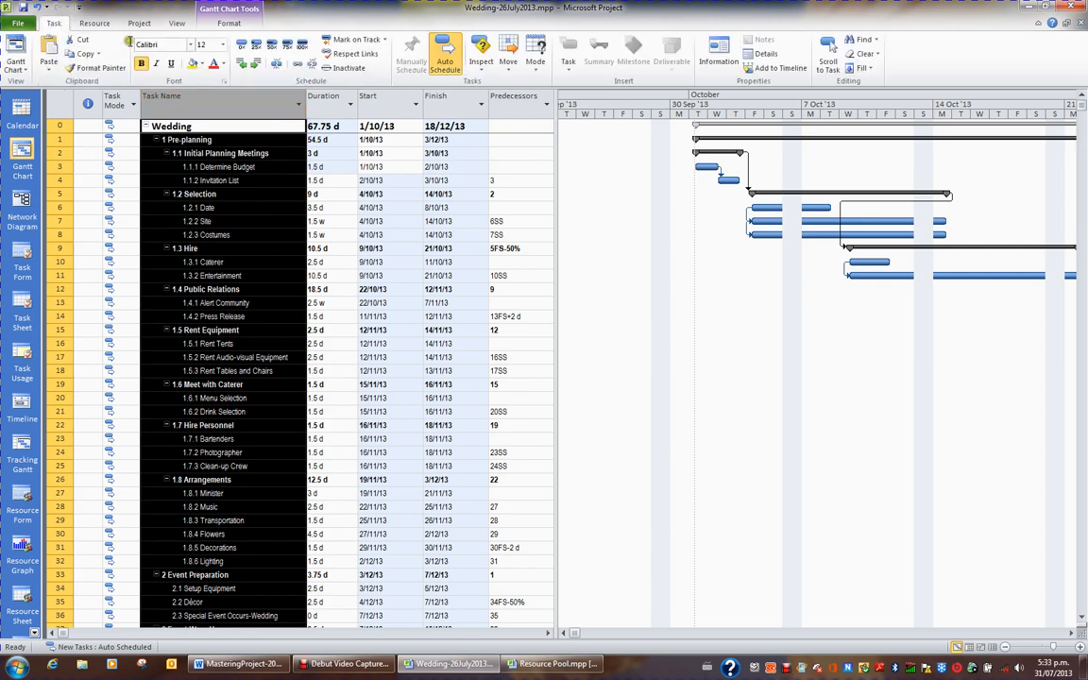
click(727, 60)
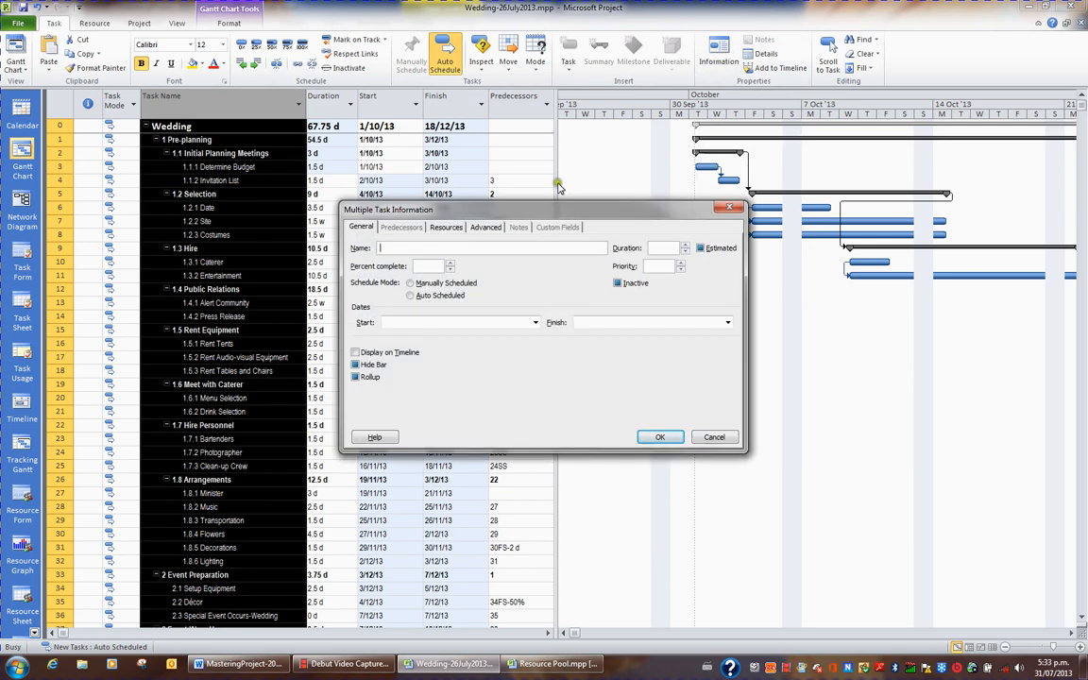
click(486, 227)
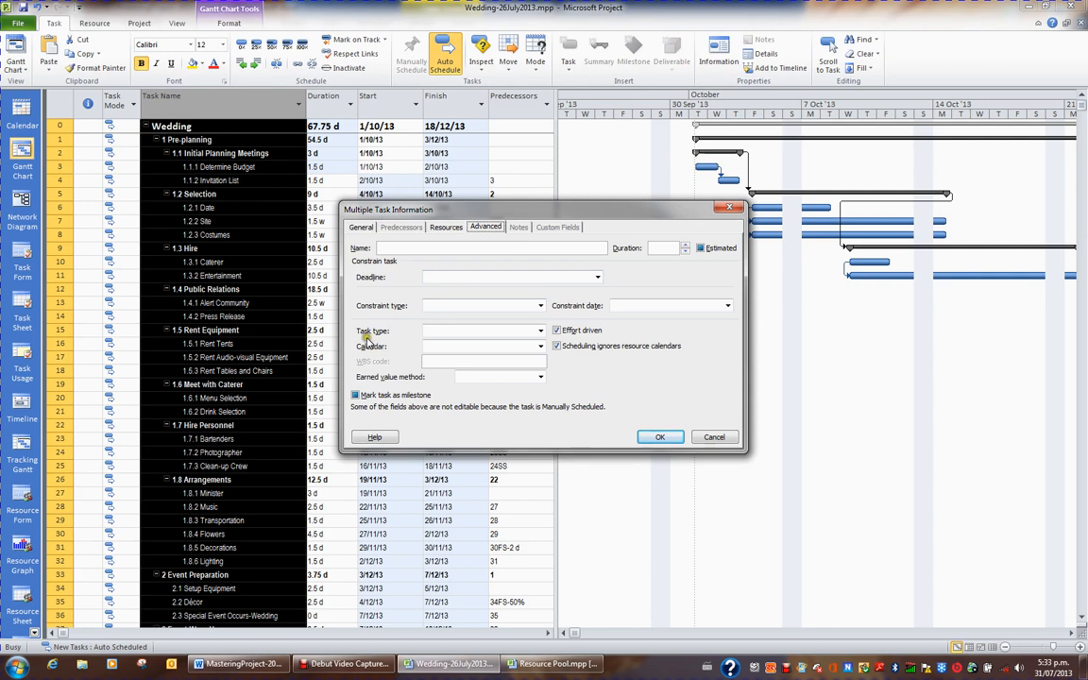
click(541, 331)
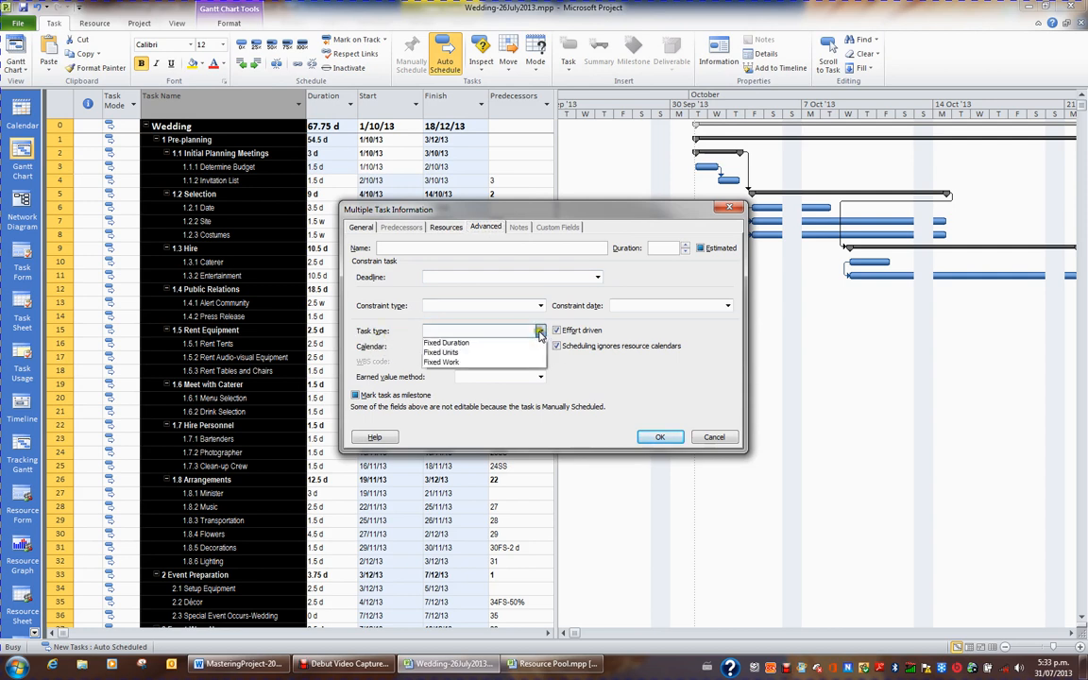
click(517, 342)
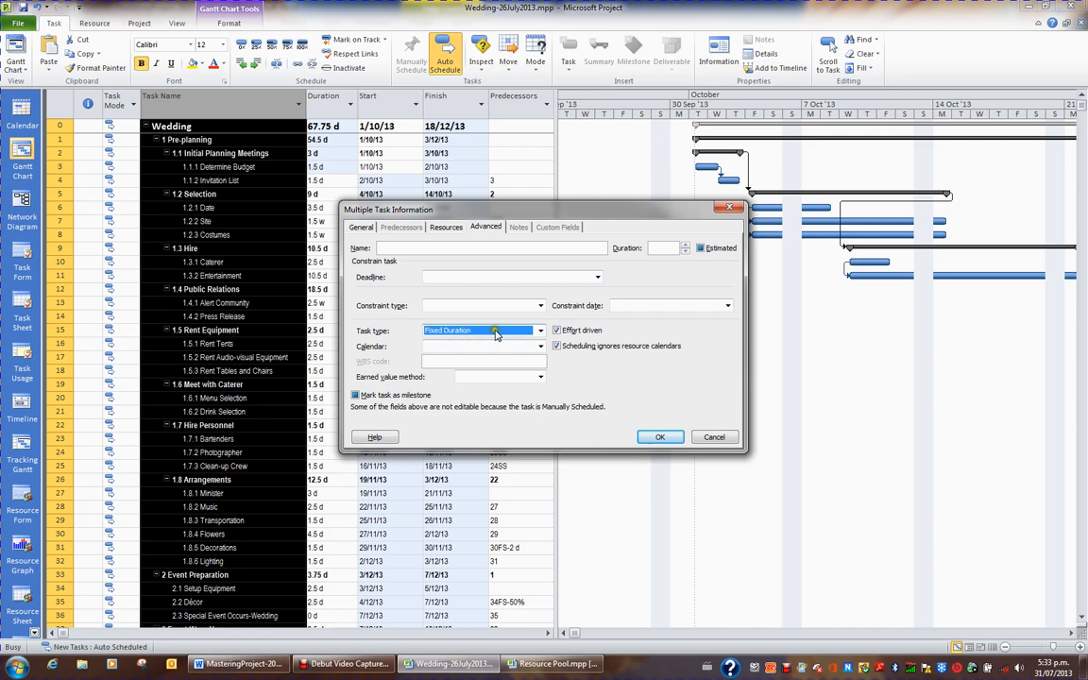
click(659, 438)
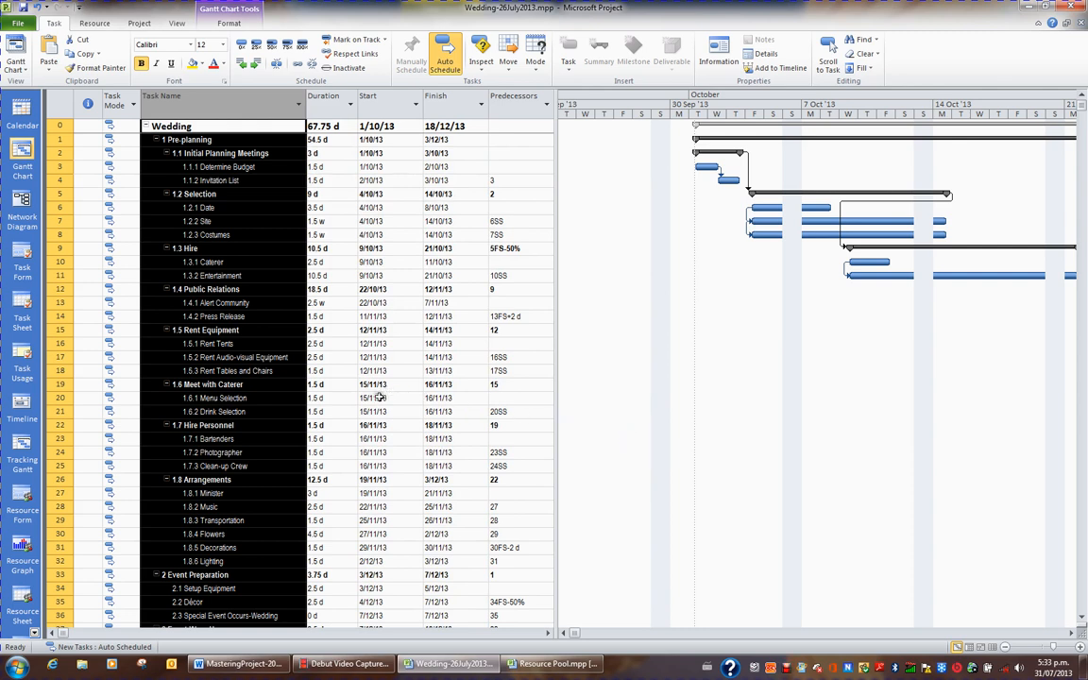
Reopen the advanced task information for the selected tasks and reapply the Fixed Duration task type.
click(720, 52)
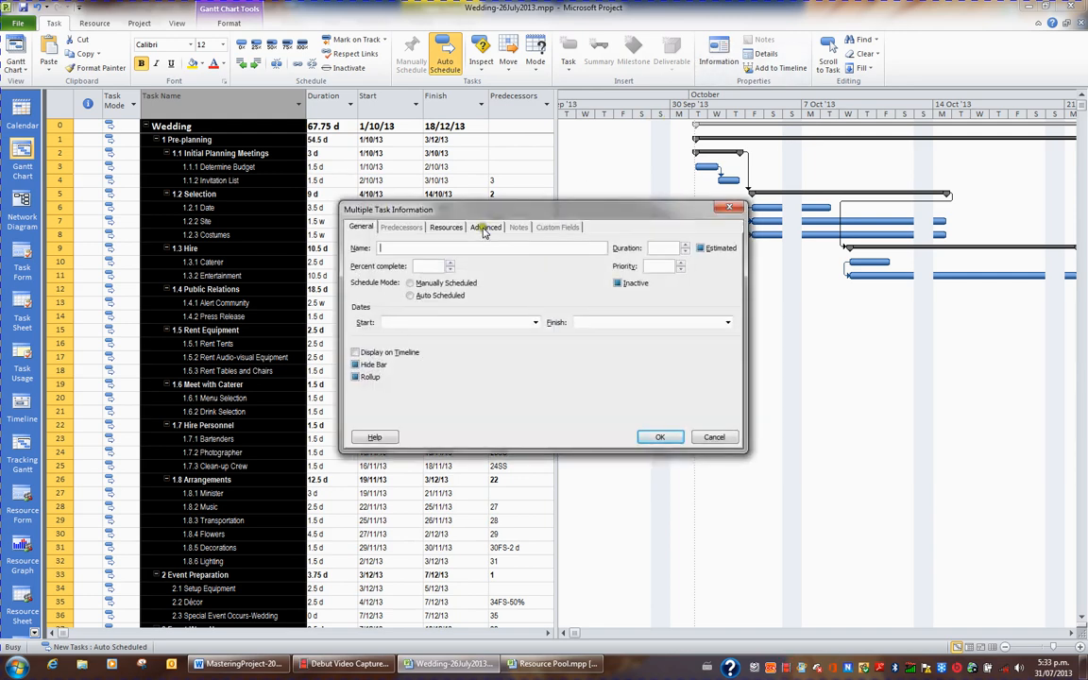
click(484, 227)
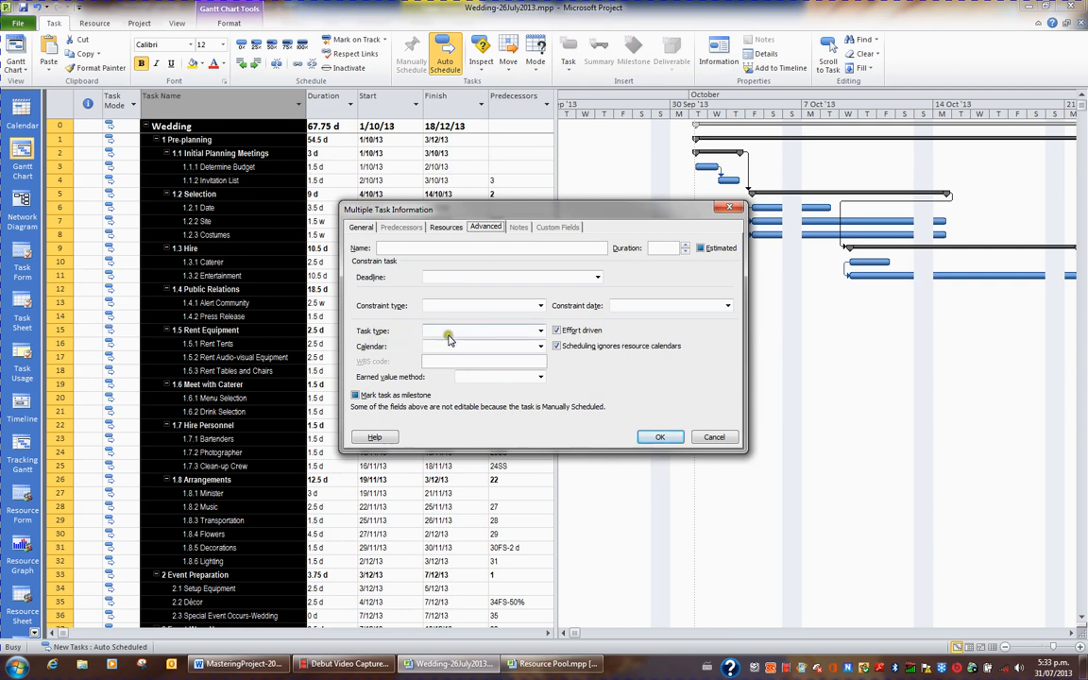
click(541, 332)
click(521, 345)
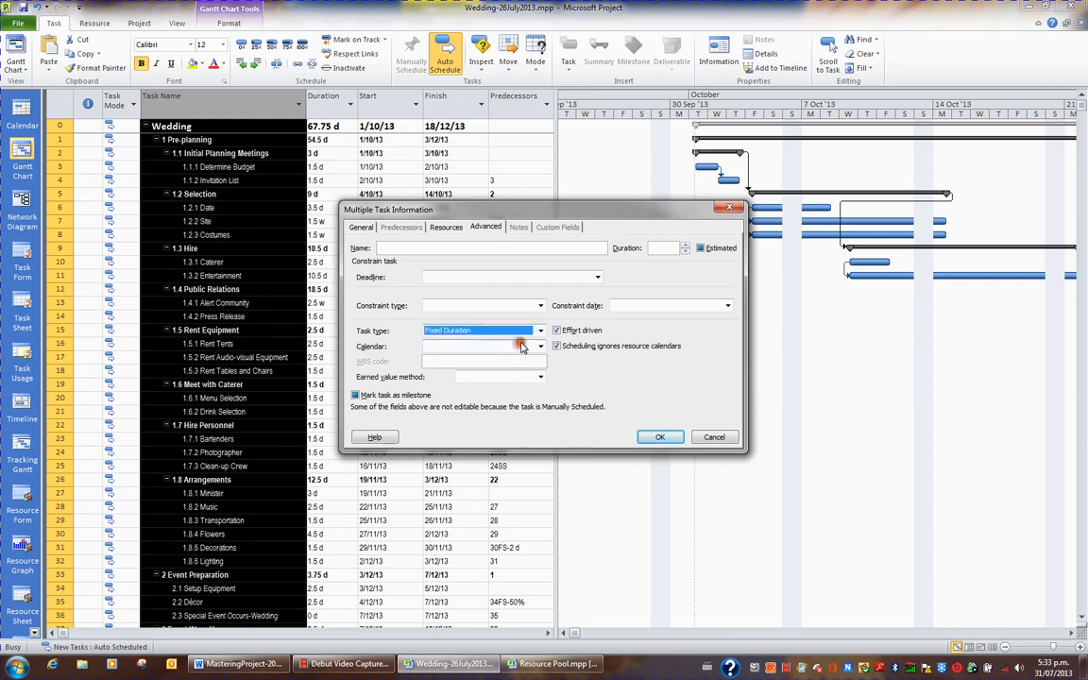
click(659, 437)
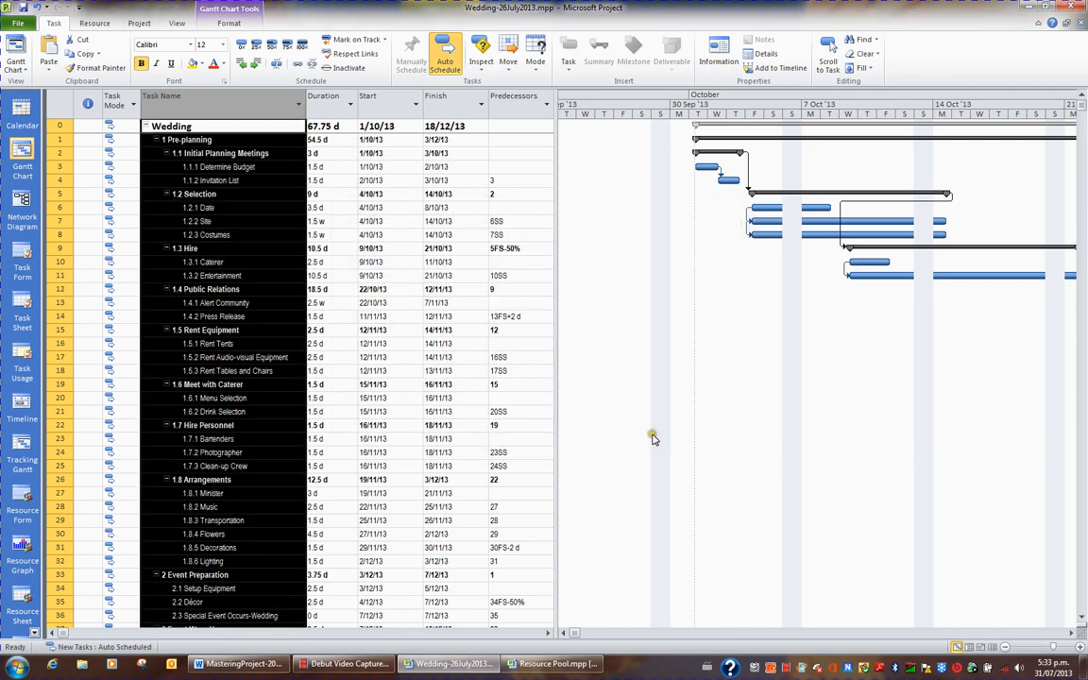
Select the Determine Budget task.
click(275, 167)
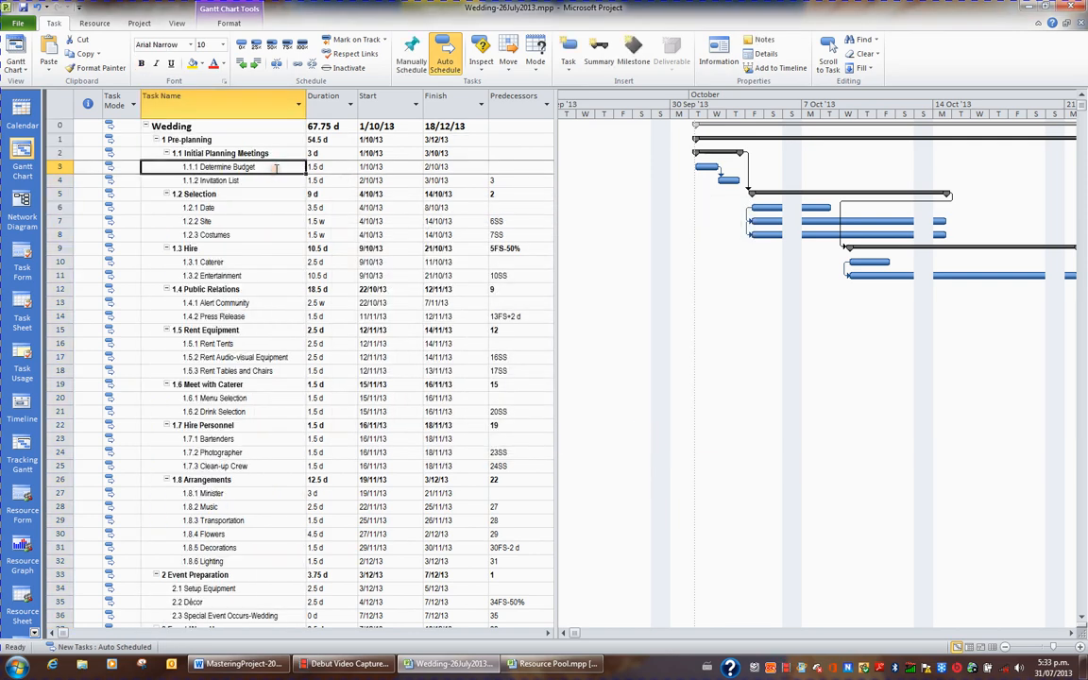